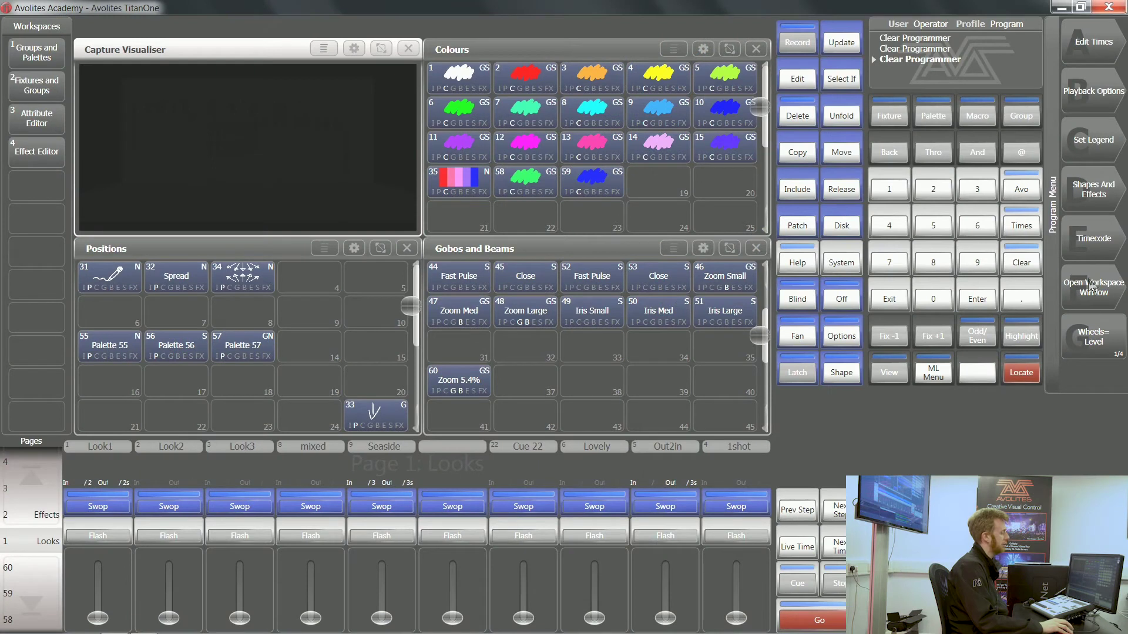
Find the Show Library among the workspace windows by searching for "sho" and open it.
{"action": "left_click", "coordinate": [1086, 294]}
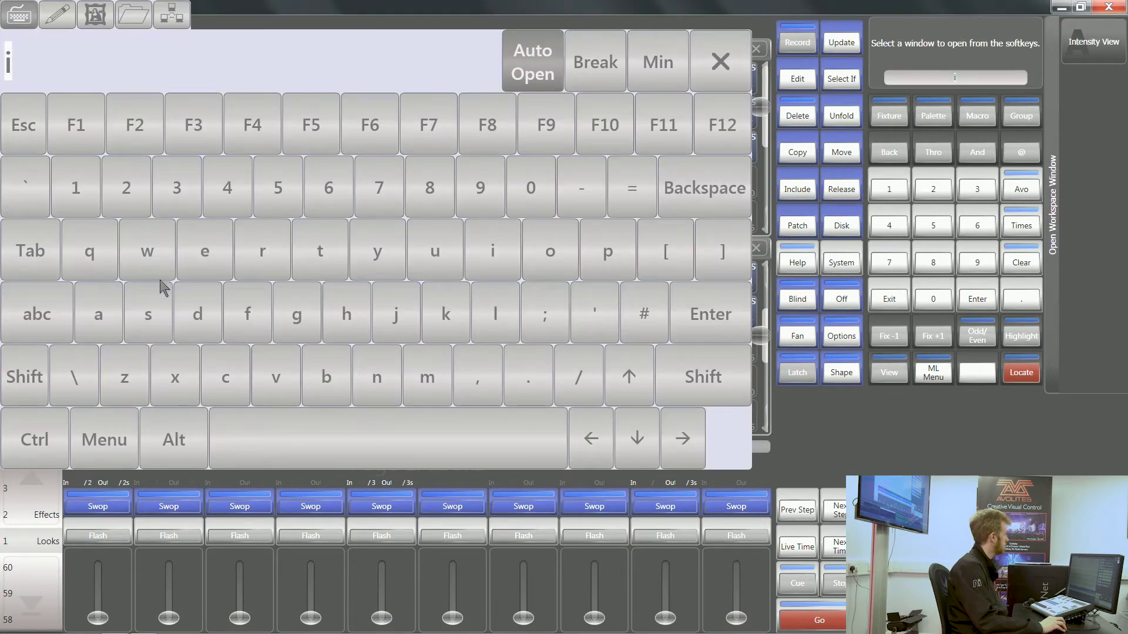
{"action": "left_click", "coordinate": [157, 312]}
{"action": "left_click", "coordinate": [347, 317]}
{"action": "left_click", "coordinate": [556, 271]}
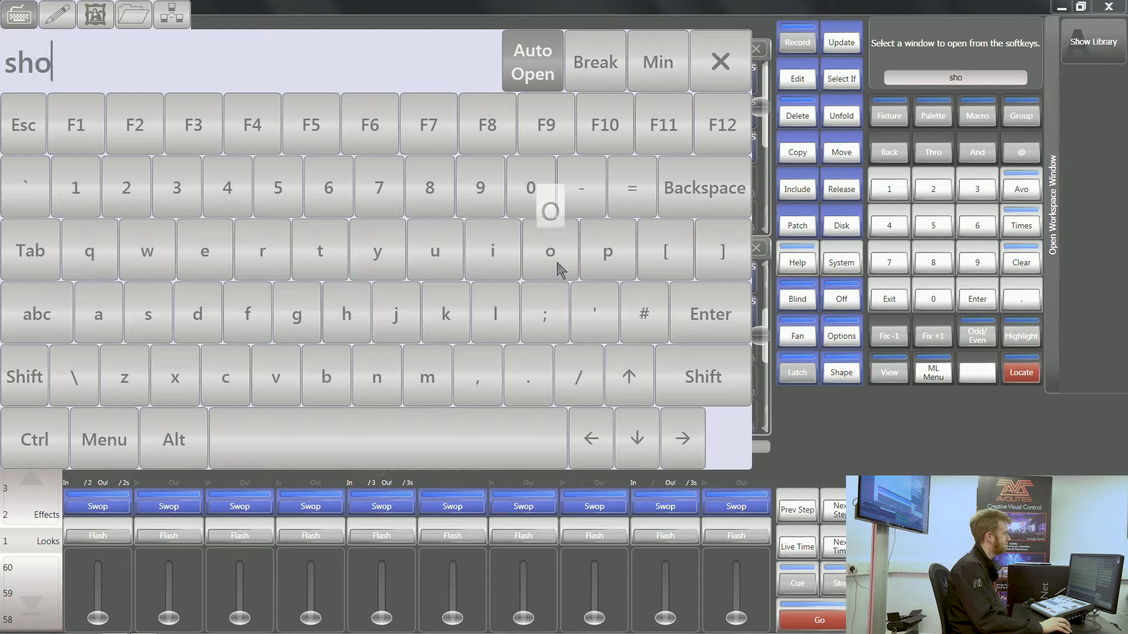
{"action": "left_click", "coordinate": [1084, 62]}
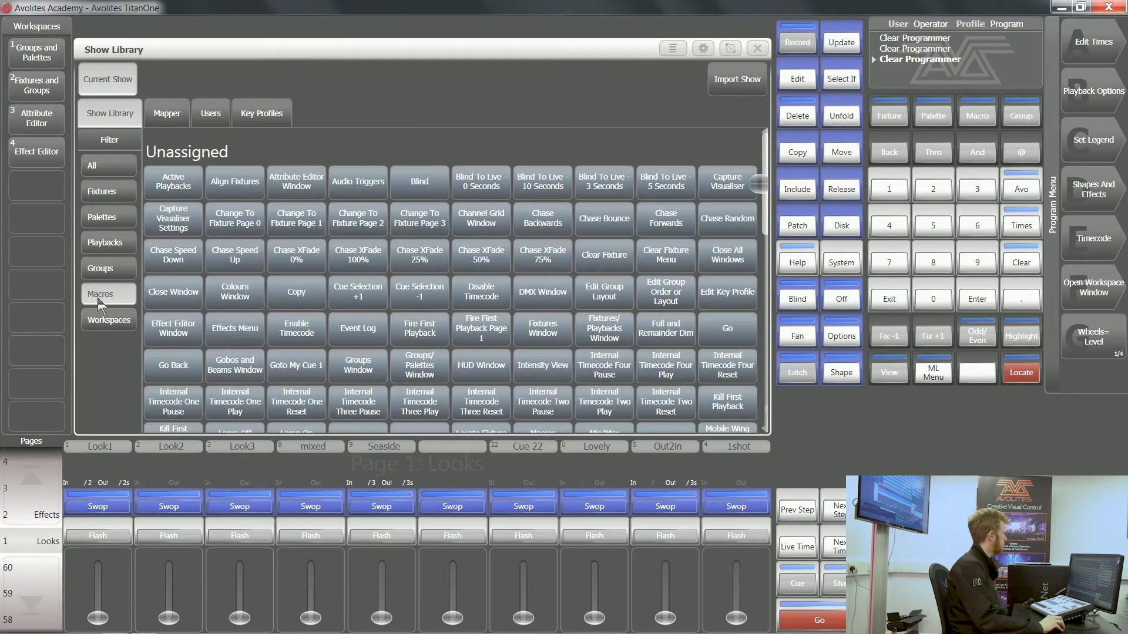
Look through the unassigned built-in macros listed in the Show Library.
{"action": "scroll", "coordinate": [480, 257], "scroll_direction": "down", "scroll_amount": 15}
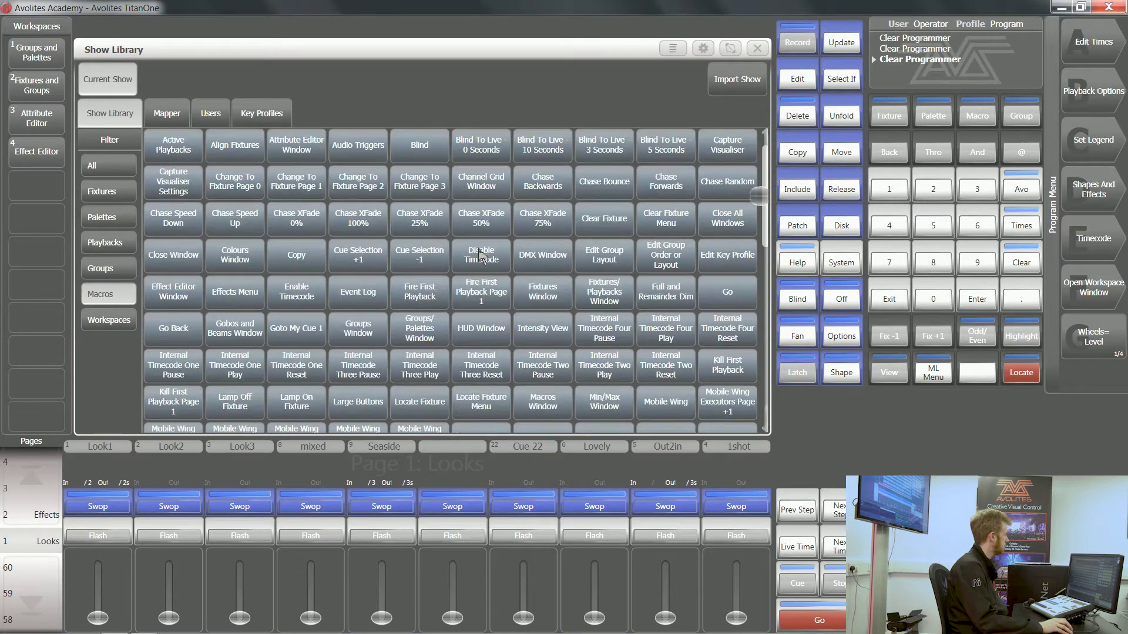
{"action": "scroll", "coordinate": [479, 251], "scroll_direction": "down", "scroll_amount": 1}
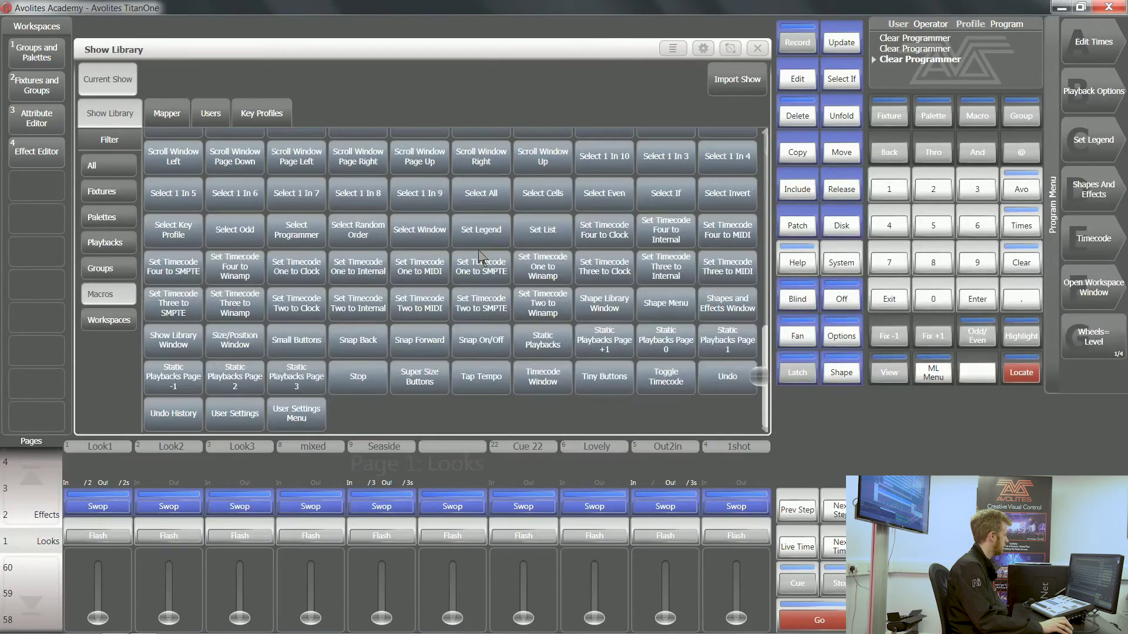
{"action": "scroll", "coordinate": [475, 248], "scroll_direction": "up", "scroll_amount": 8}
{"action": "scroll", "coordinate": [475, 247], "scroll_direction": "up", "scroll_amount": 5}
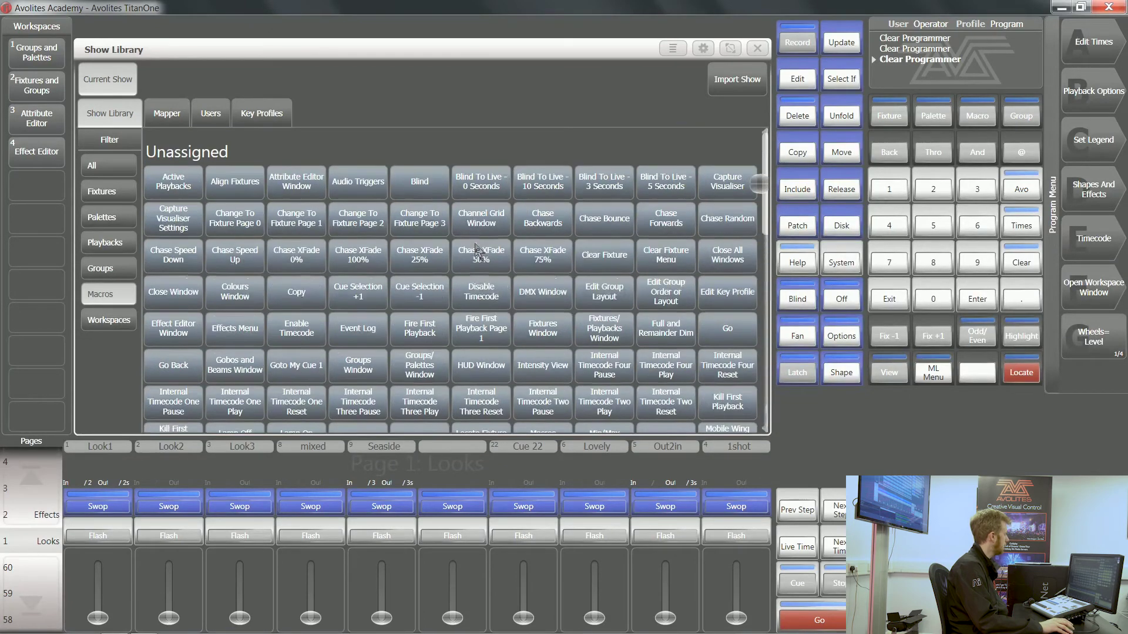
{"action": "scroll", "coordinate": [517, 217], "scroll_direction": "down", "scroll_amount": 10}
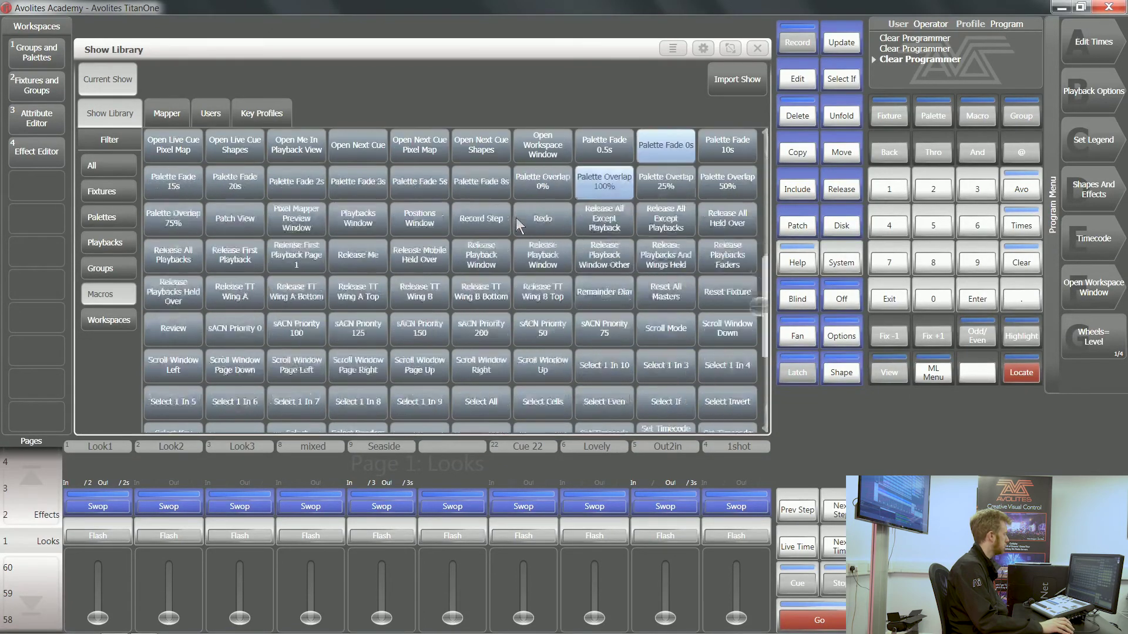
{"action": "scroll", "coordinate": [517, 223], "scroll_direction": "up", "scroll_amount": 7}
{"action": "scroll", "coordinate": [517, 225], "scroll_direction": "up", "scroll_amount": 3}
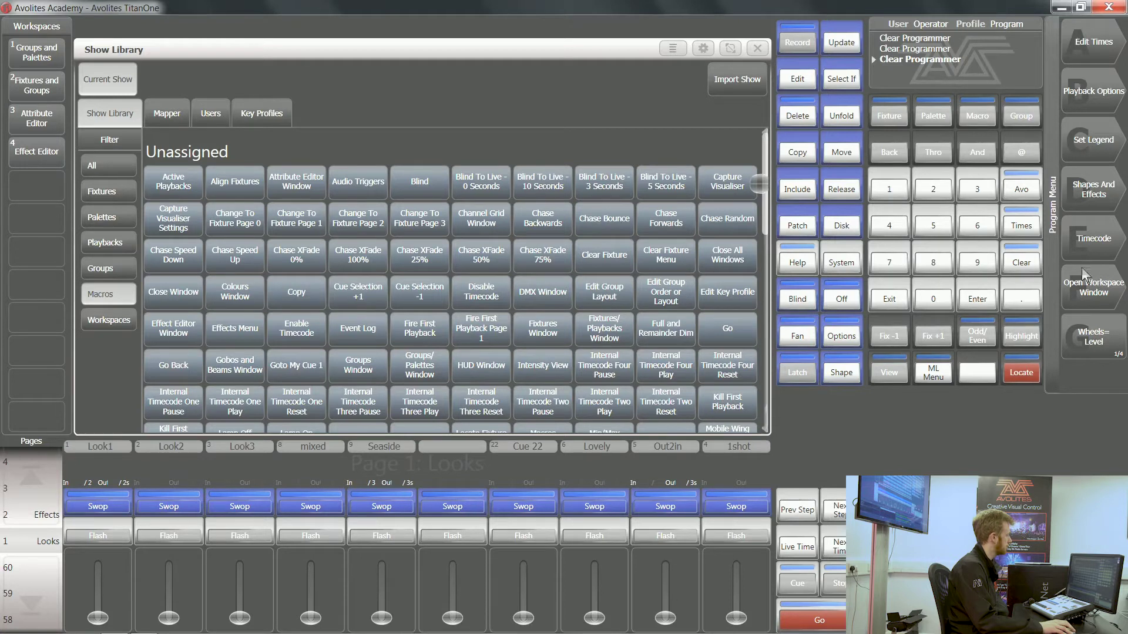
Fit the Show Library to the left half of the workspace and open the Macros window in the right half.
{"action": "left_click", "coordinate": [703, 49]}
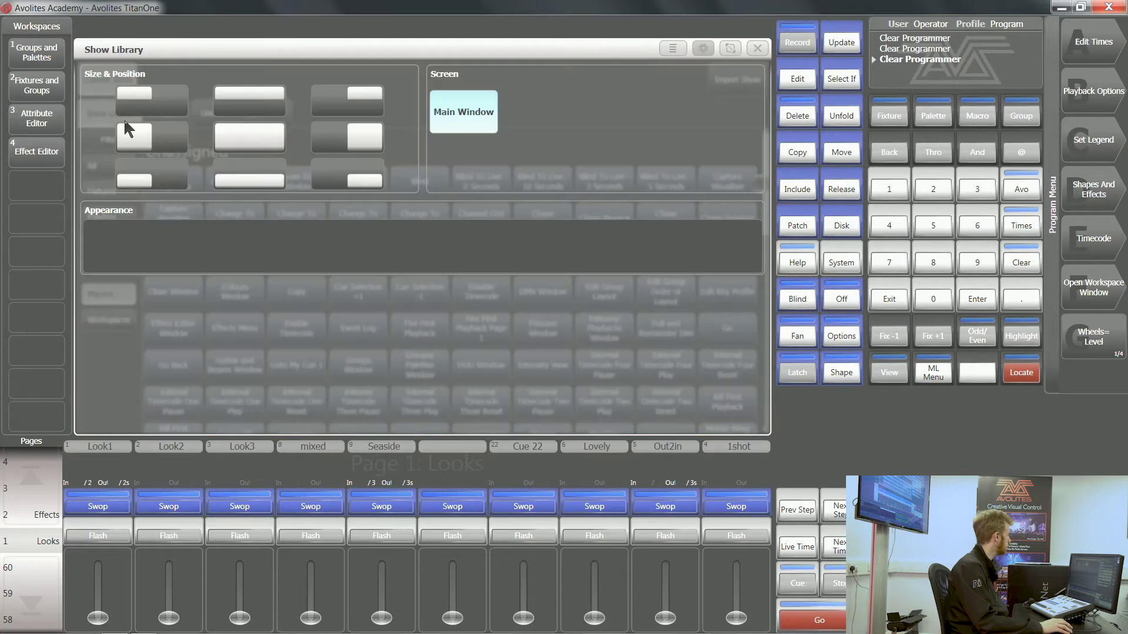
{"action": "left_click", "coordinate": [147, 133]}
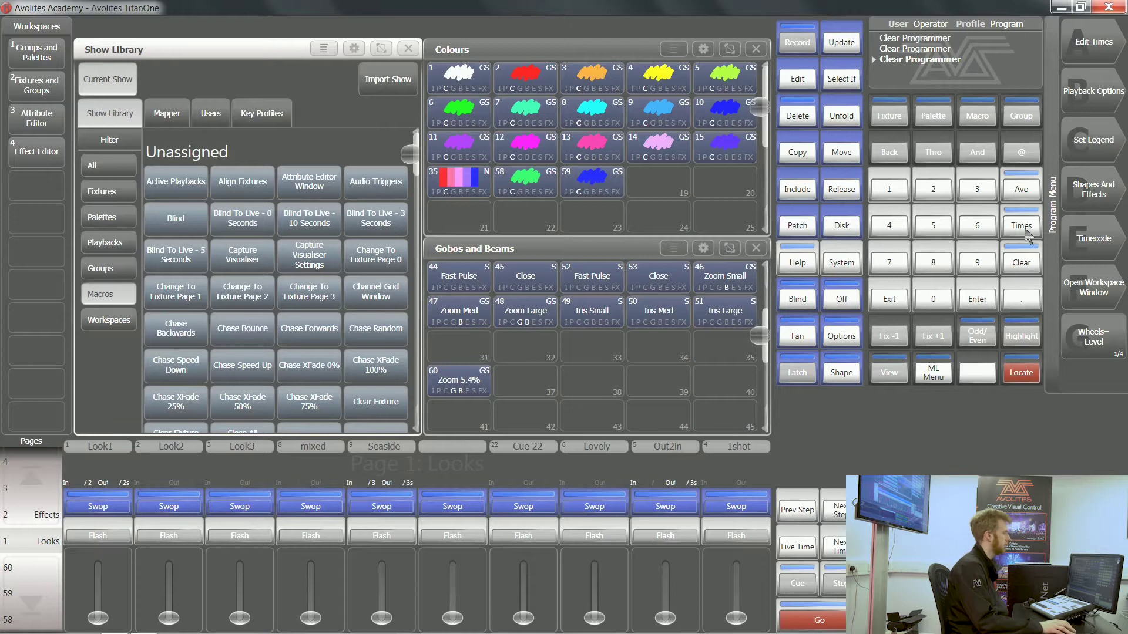
{"action": "left_click", "coordinate": [1110, 291]}
{"action": "type", "text": "sho"}
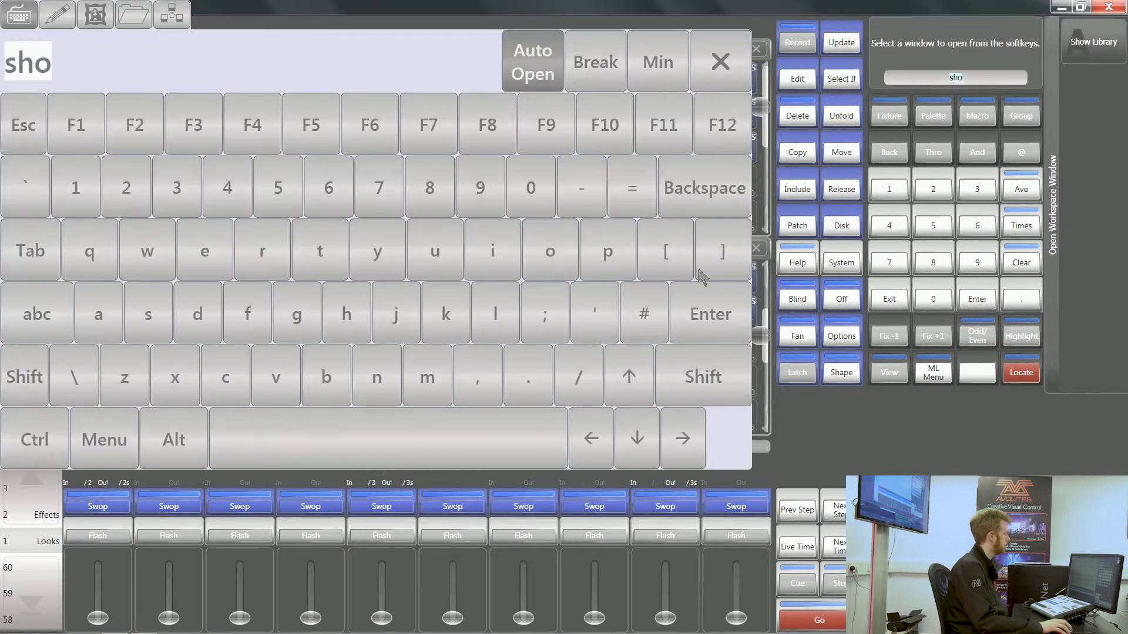
{"action": "left_click", "coordinate": [431, 386]}
{"action": "left_click", "coordinate": [97, 312]}
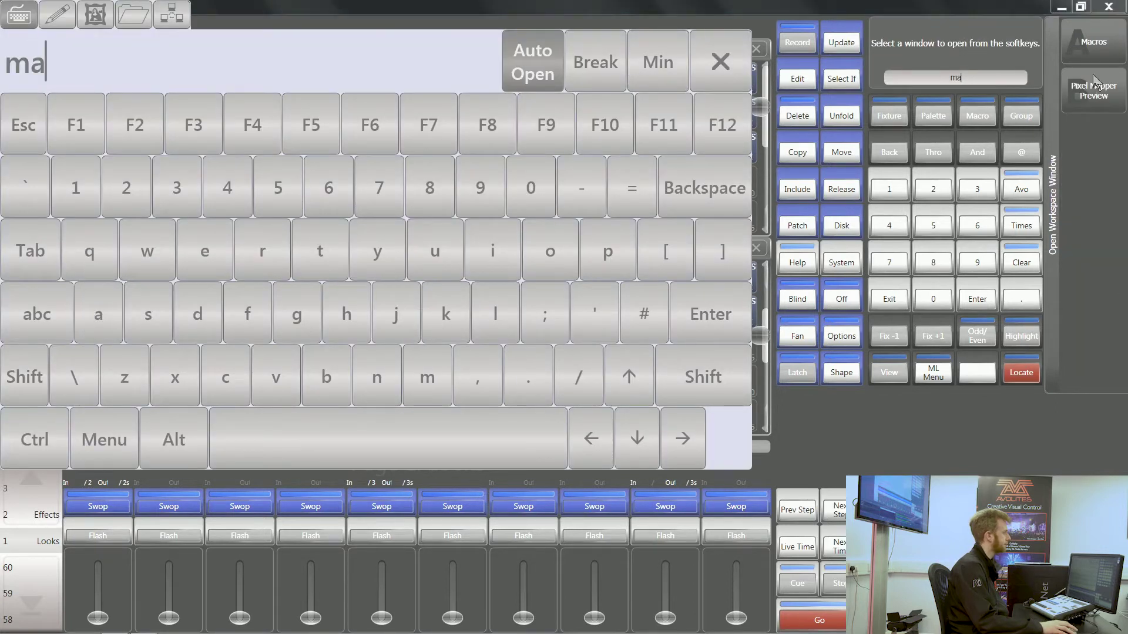
{"action": "left_click", "coordinate": [1113, 54]}
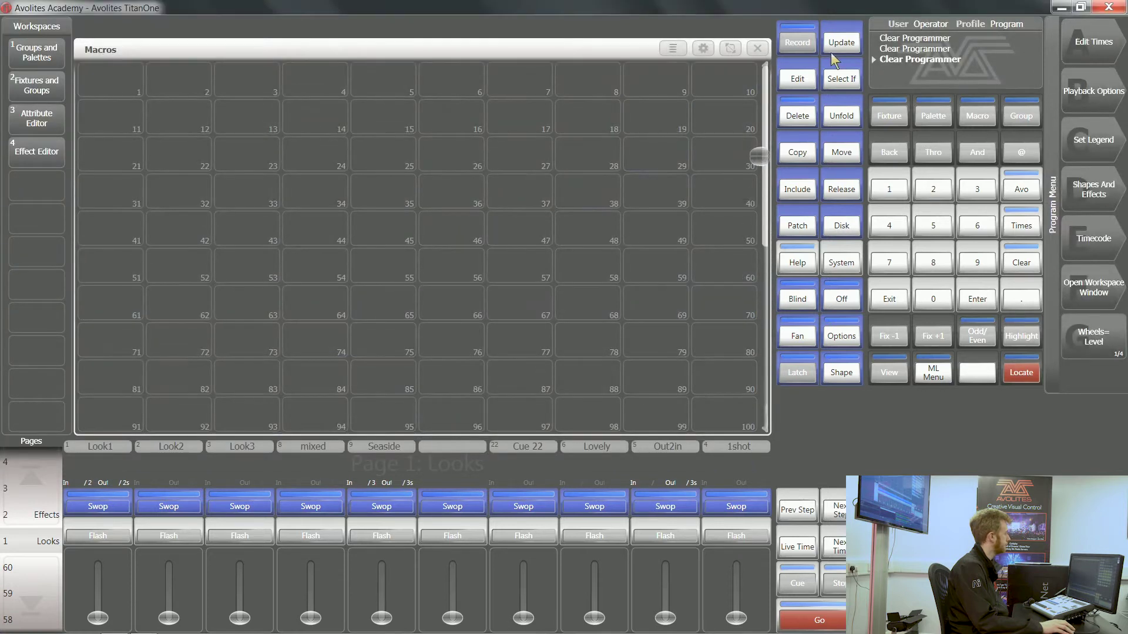
{"action": "scroll", "coordinate": [630, 203], "scroll_direction": "down", "scroll_amount": 5}
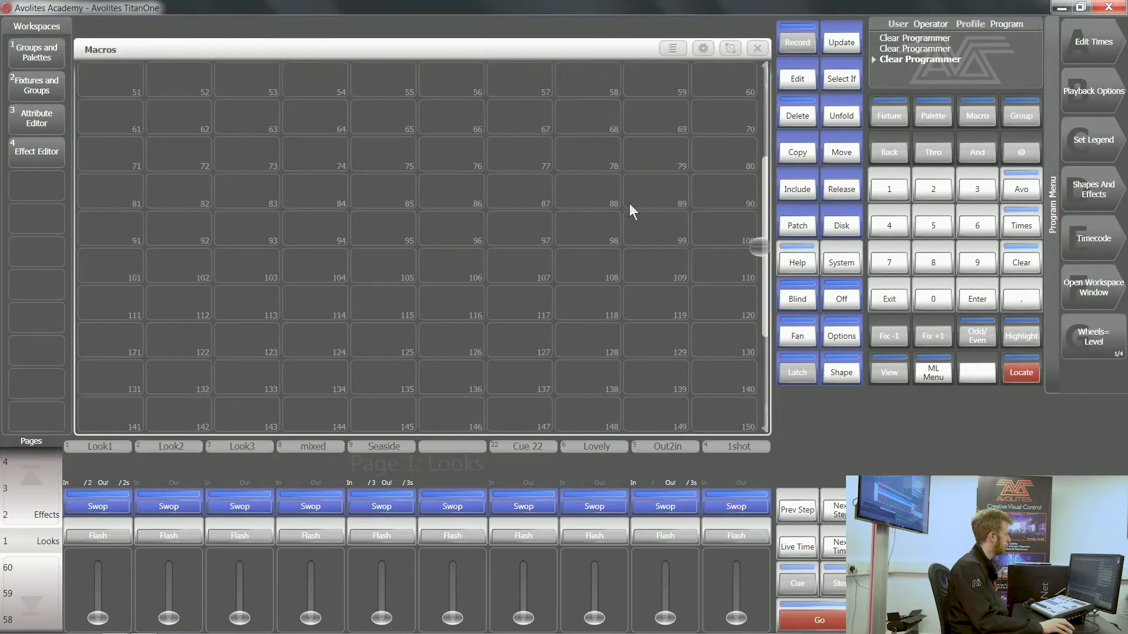
{"action": "left_click", "coordinate": [704, 51]}
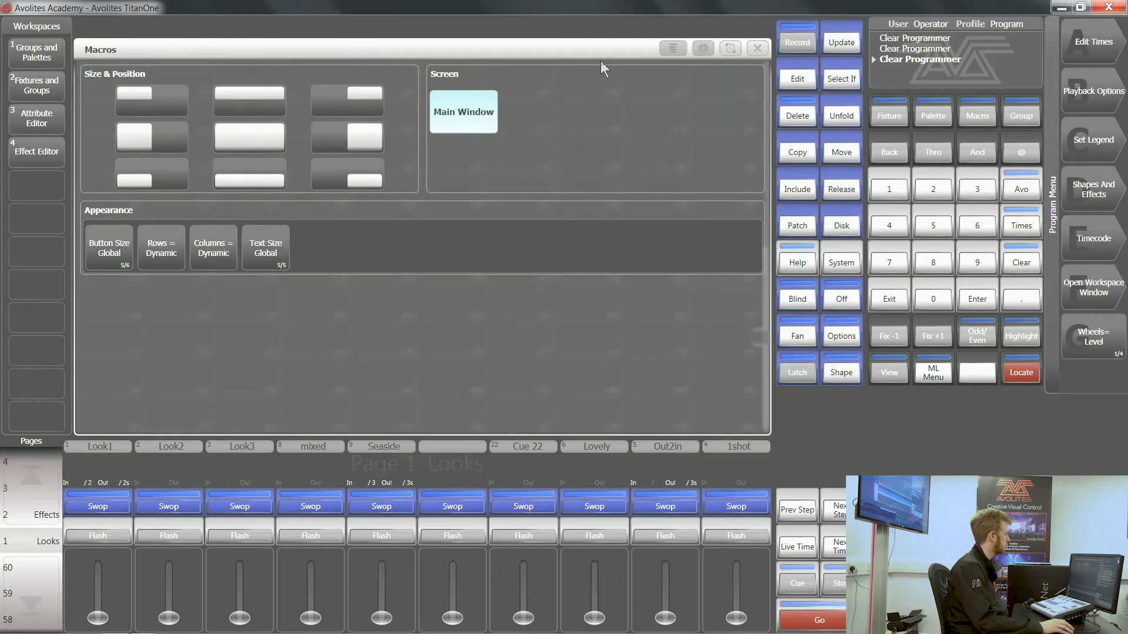
{"action": "left_click", "coordinate": [368, 130]}
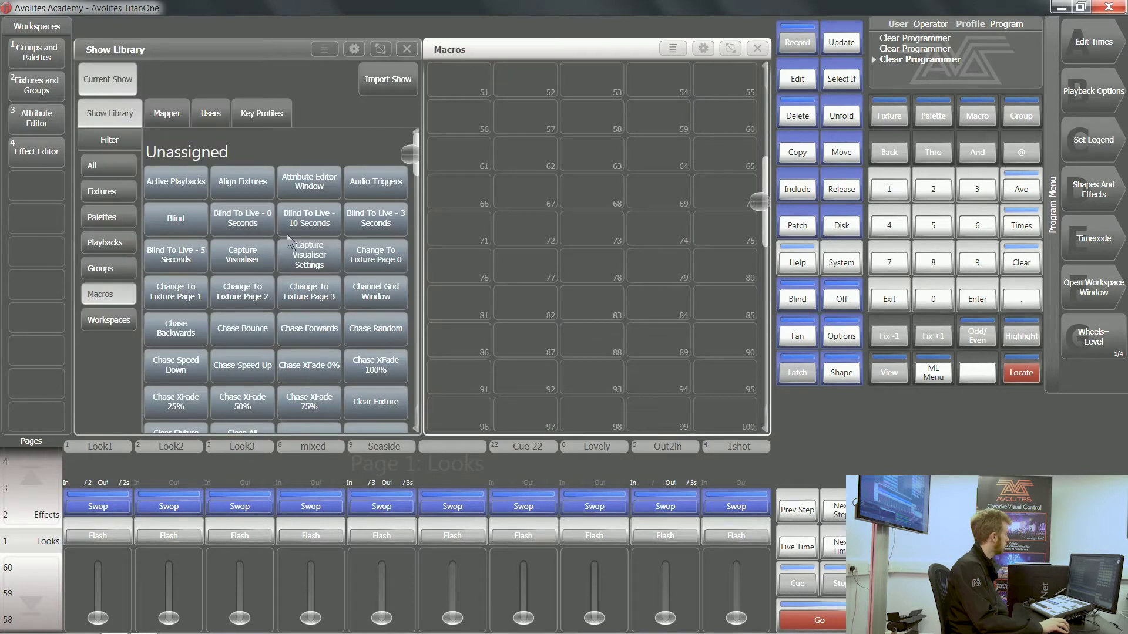
Copy the Chase Backwards, Chase Bounce, Chase Forwards and Chase Random macros onto the Macros window starting at handle 1.
{"action": "scroll", "coordinate": [317, 241], "scroll_direction": "down", "scroll_amount": 1}
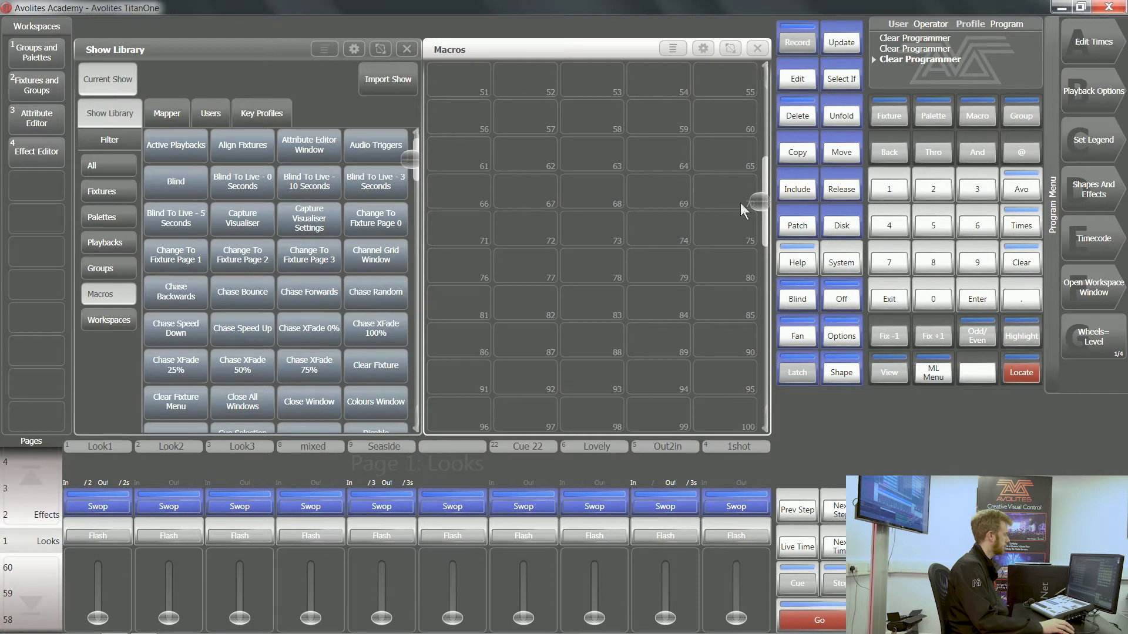
{"action": "left_click", "coordinate": [808, 158]}
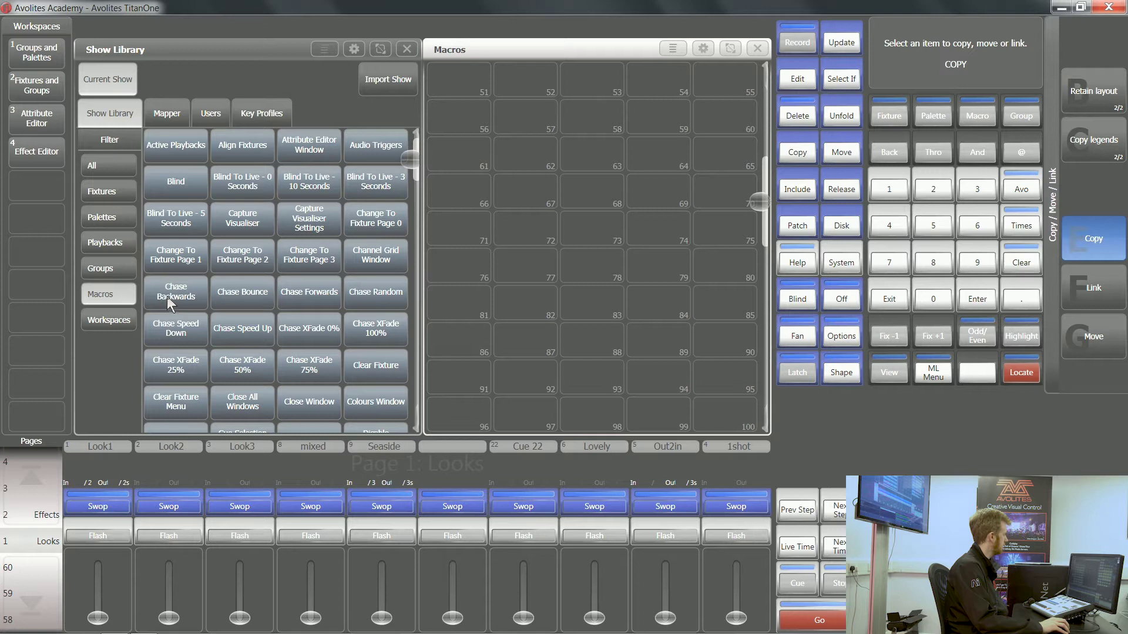
{"action": "left_click_drag", "start_coordinate": [235, 295], "coordinate": [385, 295]}
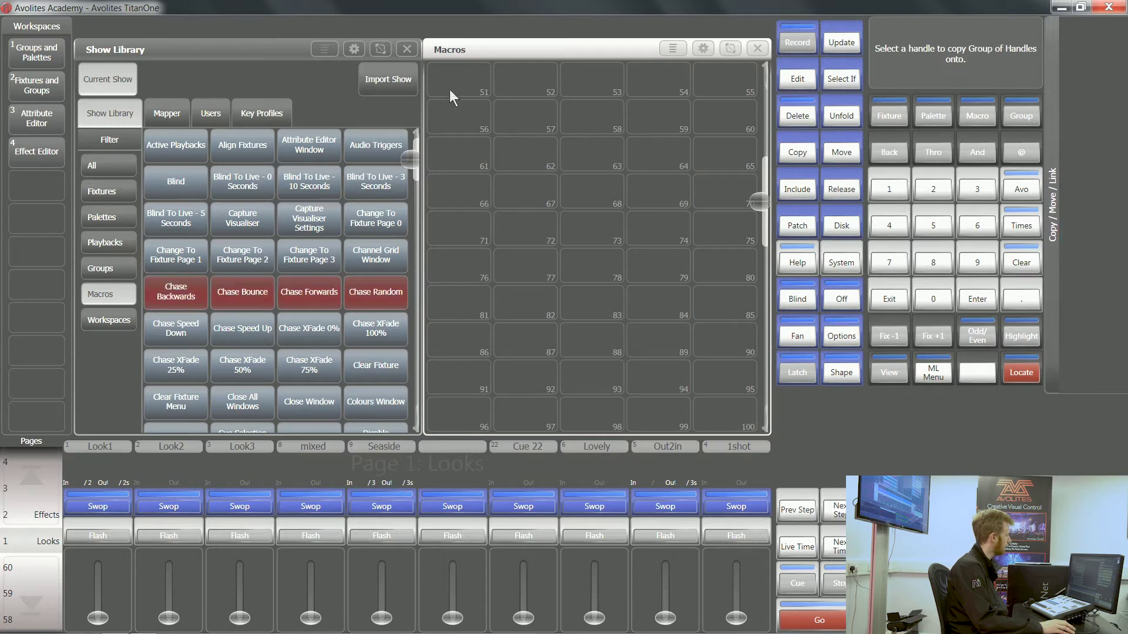
{"action": "scroll", "coordinate": [474, 109], "scroll_direction": "up", "scroll_amount": 5}
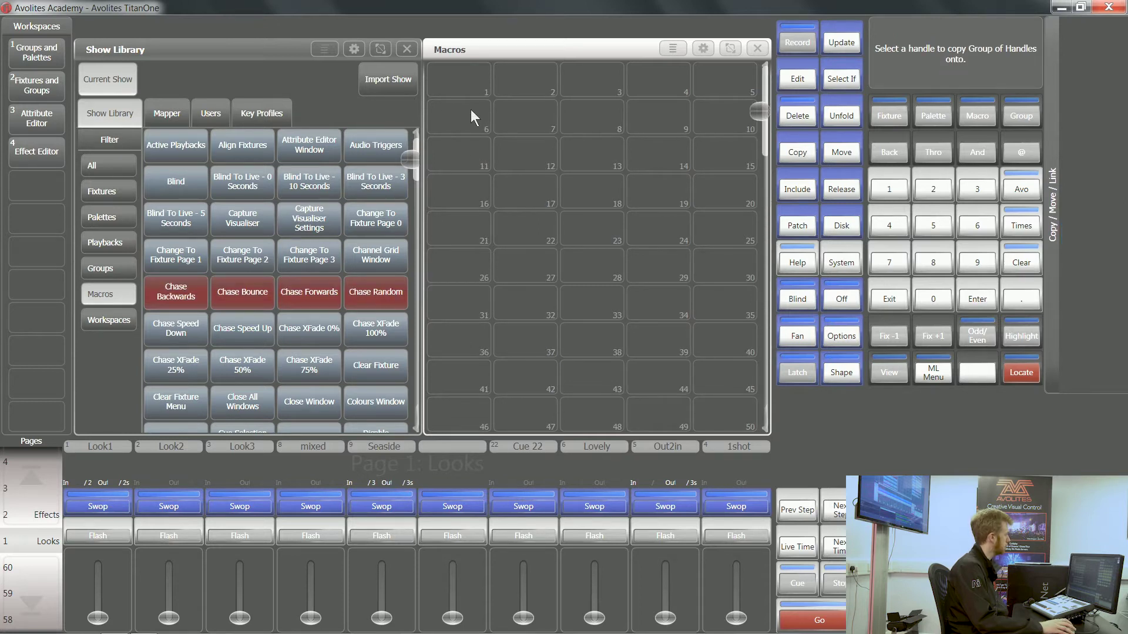
{"action": "left_click", "coordinate": [465, 85]}
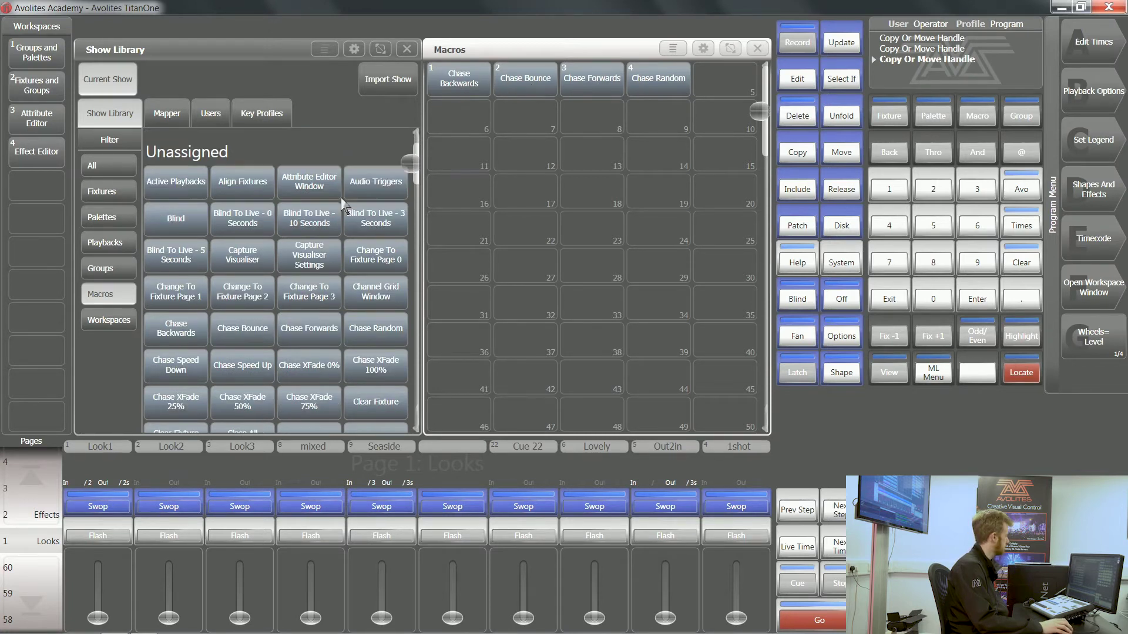
Copy the Palette Fade 0s and Palette Fade 10s macros onto the second row of the Macros window.
{"action": "scroll", "coordinate": [344, 195], "scroll_direction": "down", "scroll_amount": 5}
{"action": "scroll", "coordinate": [346, 192], "scroll_direction": "down", "scroll_amount": 8}
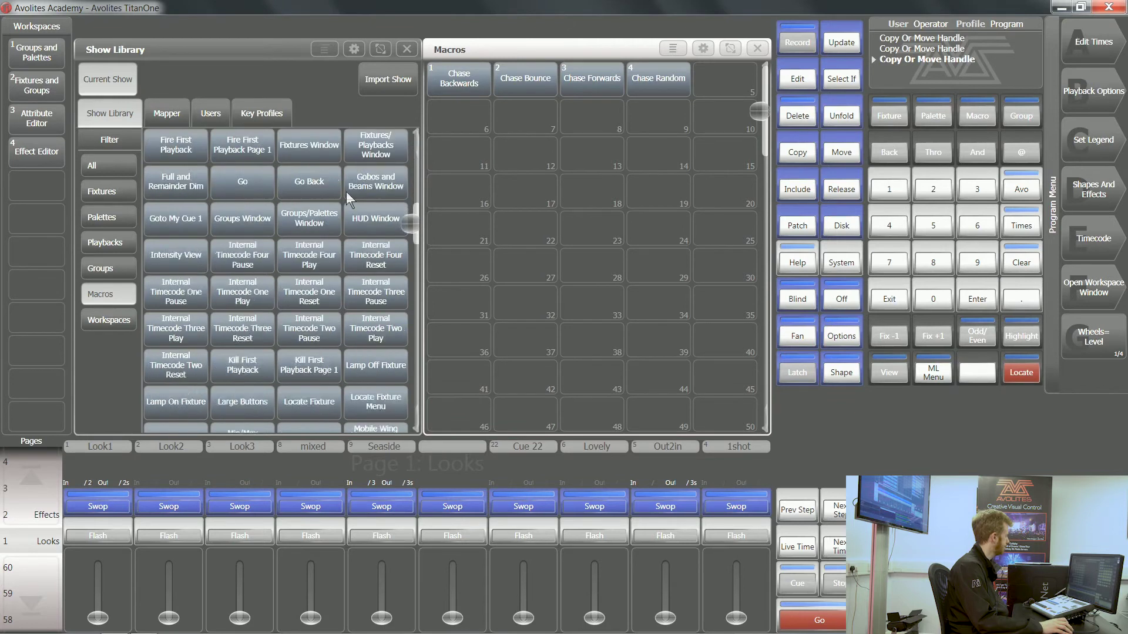
{"action": "scroll", "coordinate": [346, 192], "scroll_direction": "down", "scroll_amount": 3}
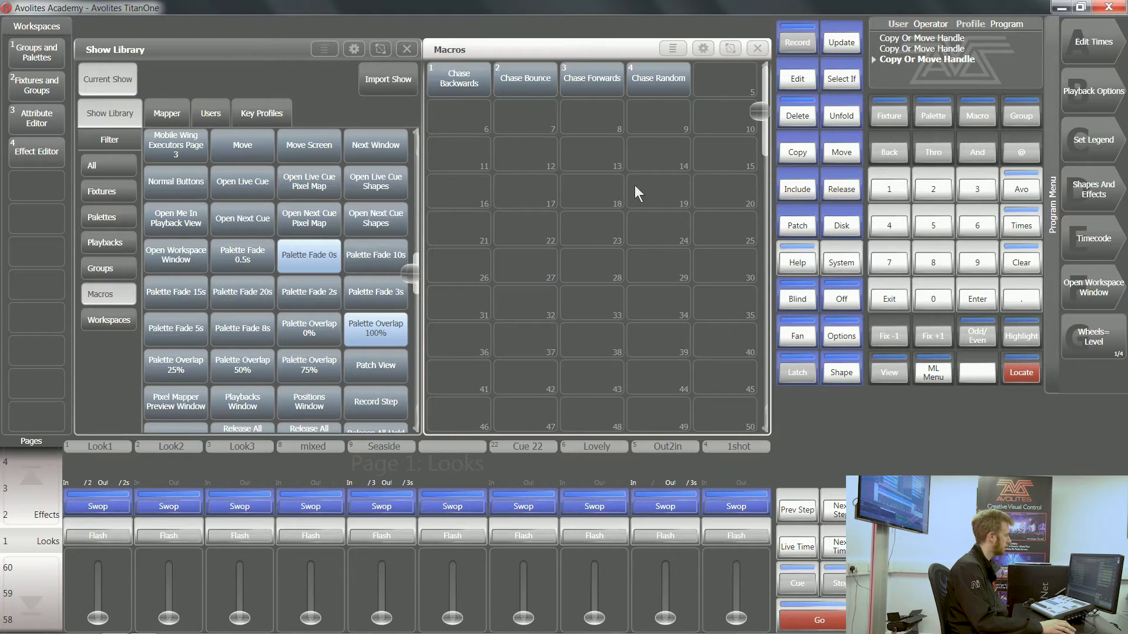
{"action": "left_click", "coordinate": [796, 154]}
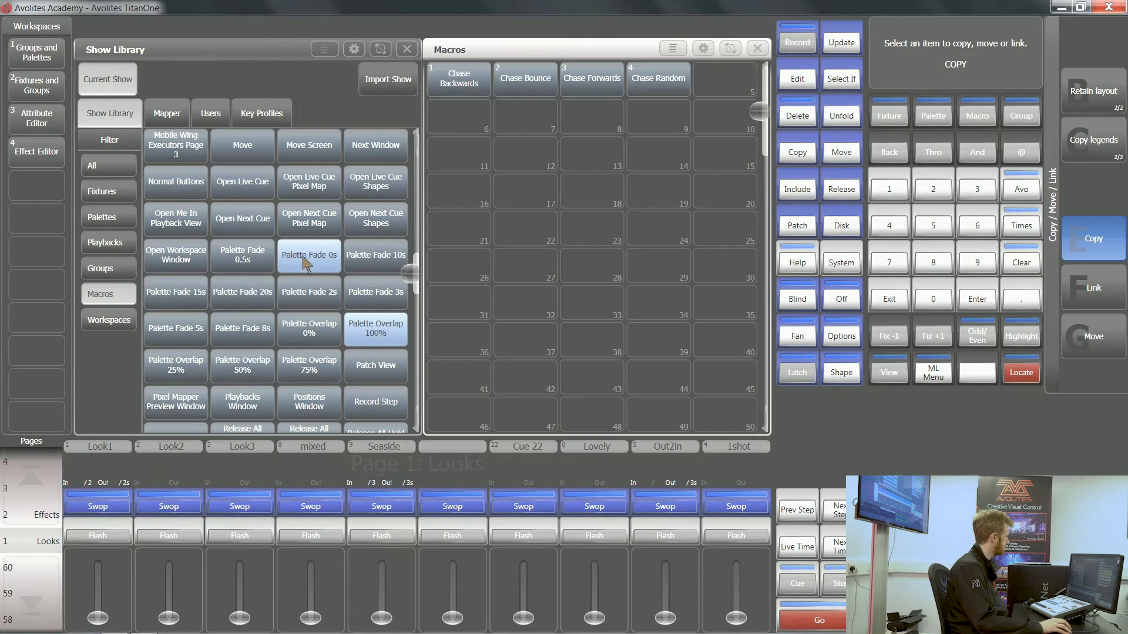
{"action": "left_click_drag", "start_coordinate": [306, 261], "coordinate": [379, 257]}
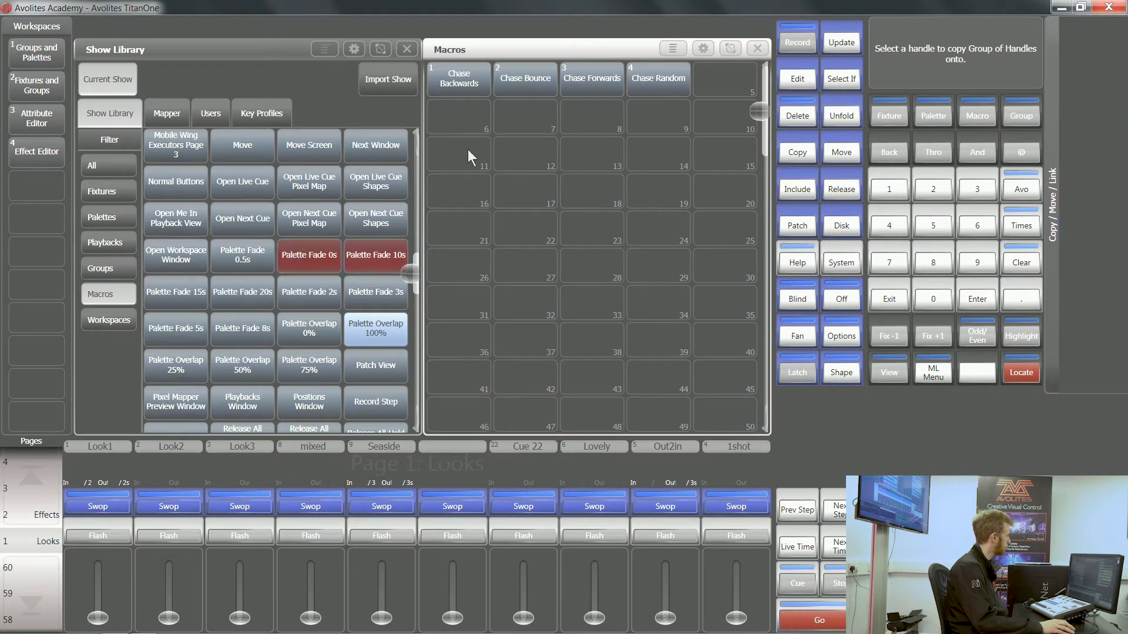
{"action": "left_click", "coordinate": [474, 119]}
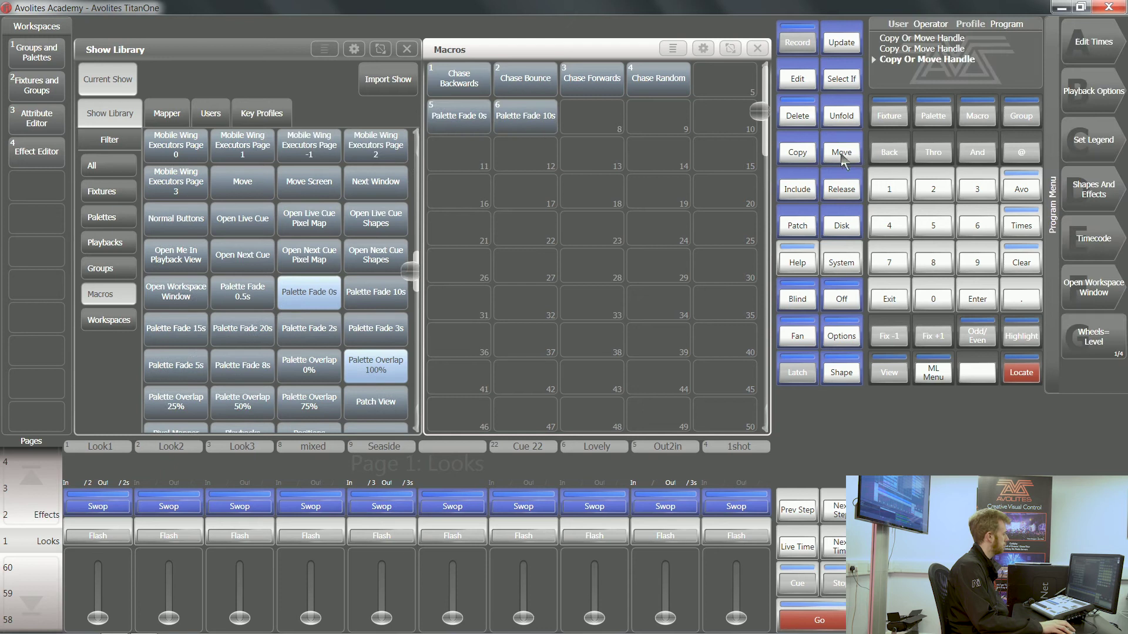
Copy the Palette Fade 3s macro onto the handle beside Palette Fade 10s and close the Show Library.
{"action": "left_click", "coordinate": [799, 156]}
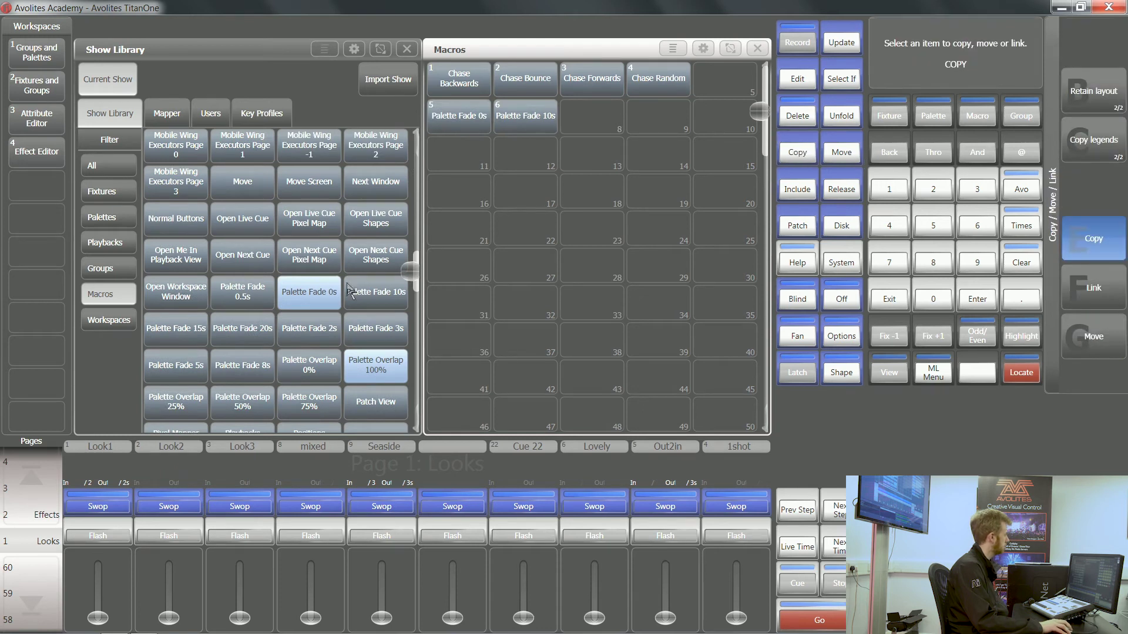
{"action": "left_click", "coordinate": [387, 331]}
{"action": "left_click", "coordinate": [574, 122]}
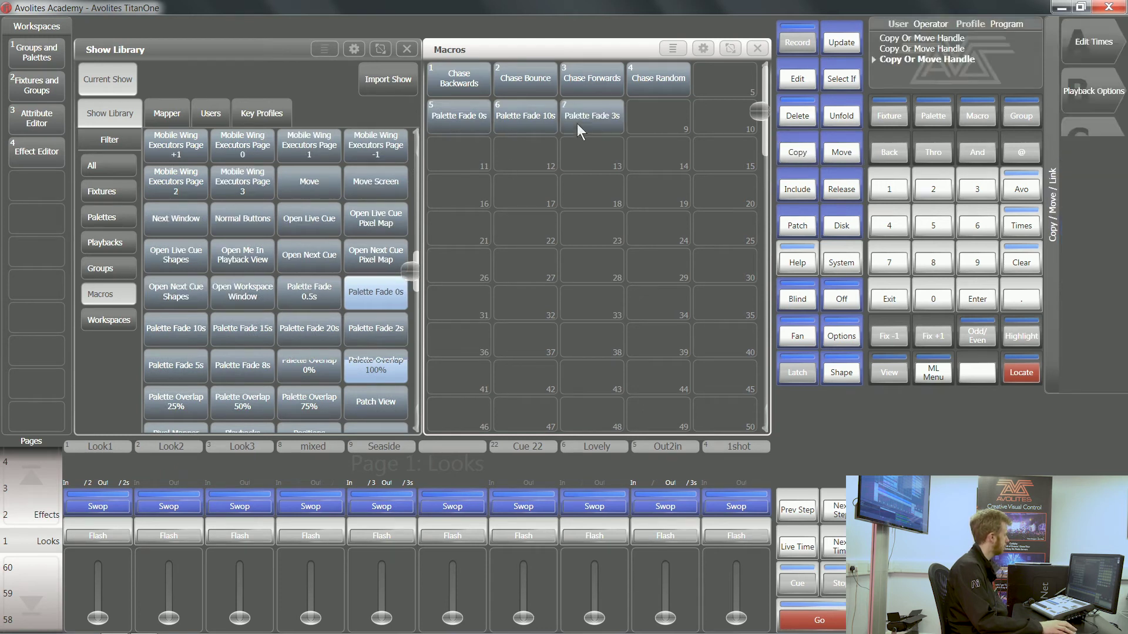
{"action": "left_click", "coordinate": [411, 50]}
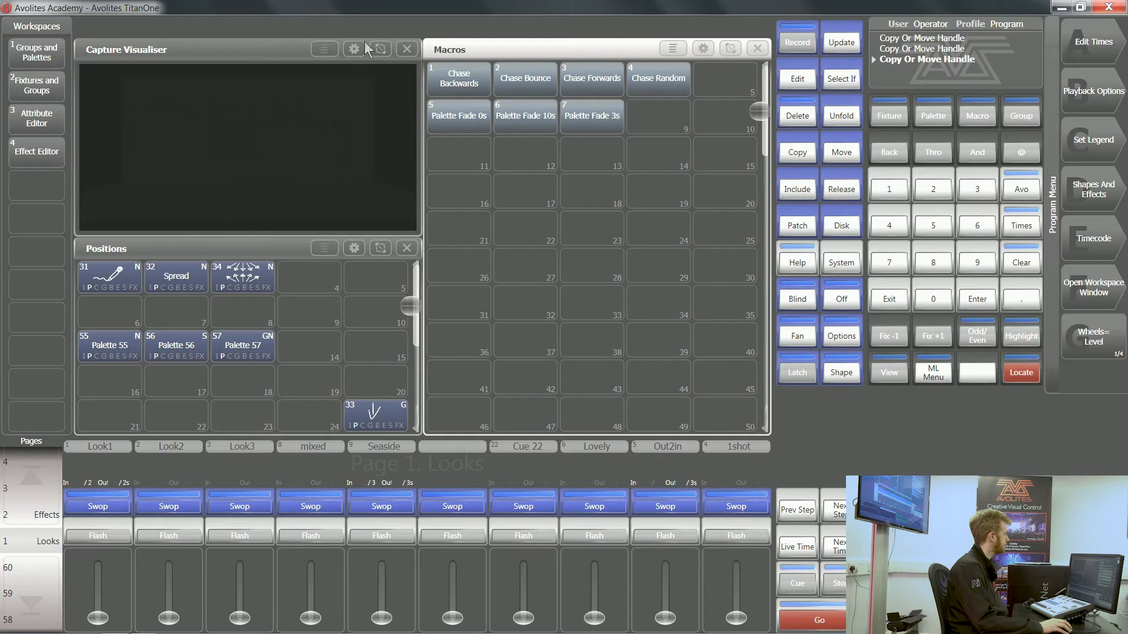
Try out the copied Palette Fade 0s, Palette Fade 10s and Palette Fade 3s macros in turn.
{"action": "left_click", "coordinate": [574, 118]}
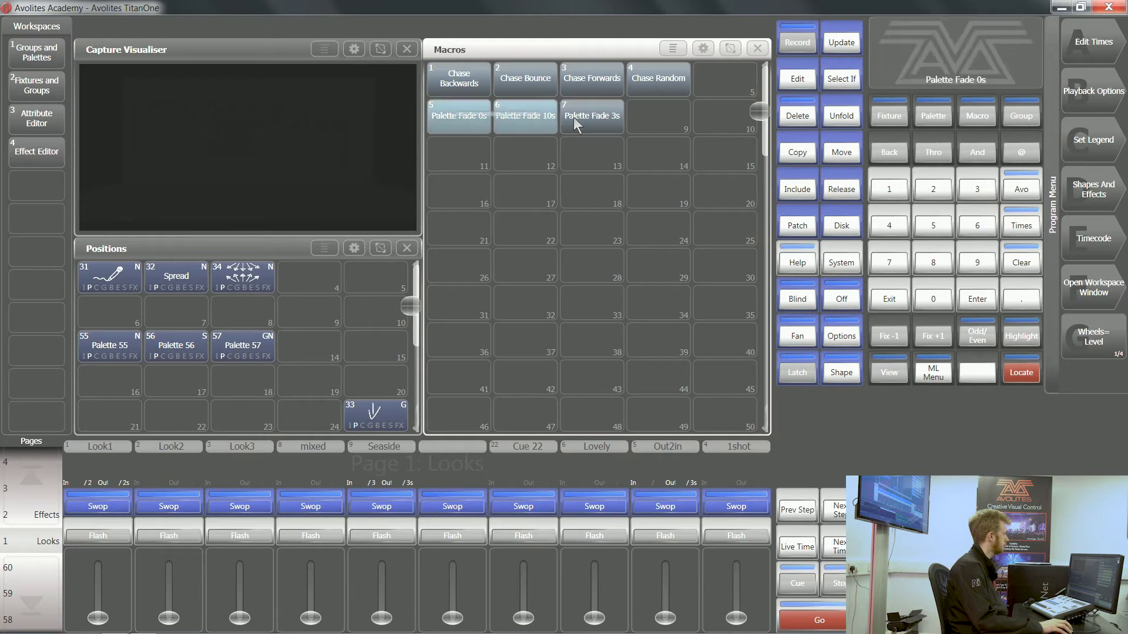
{"action": "left_click", "coordinate": [519, 124]}
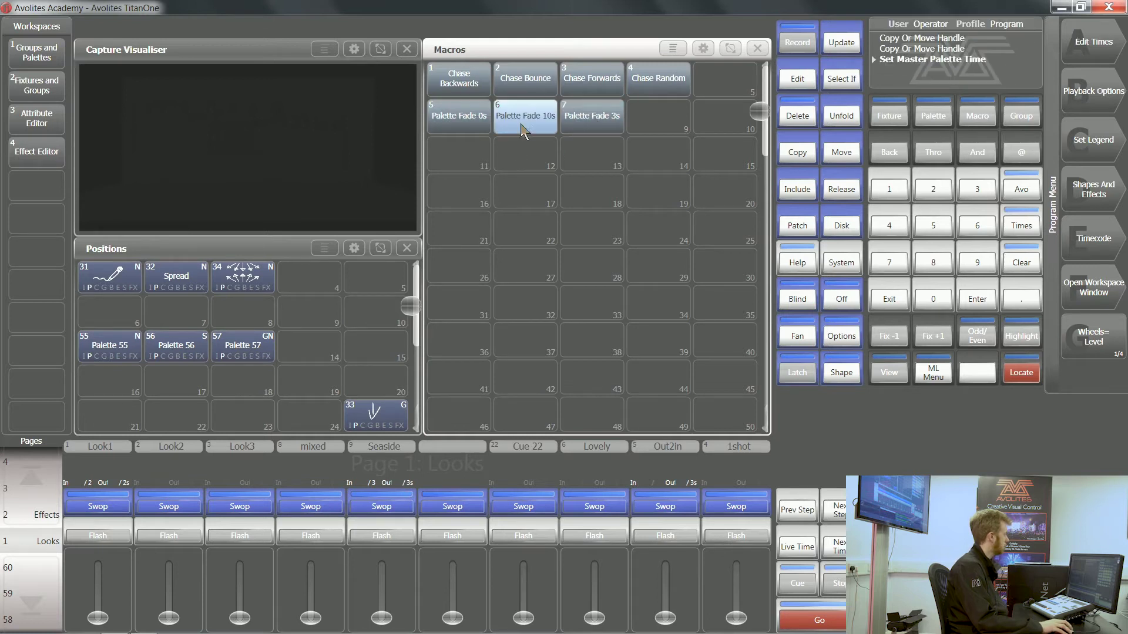
{"action": "left_click", "coordinate": [603, 117]}
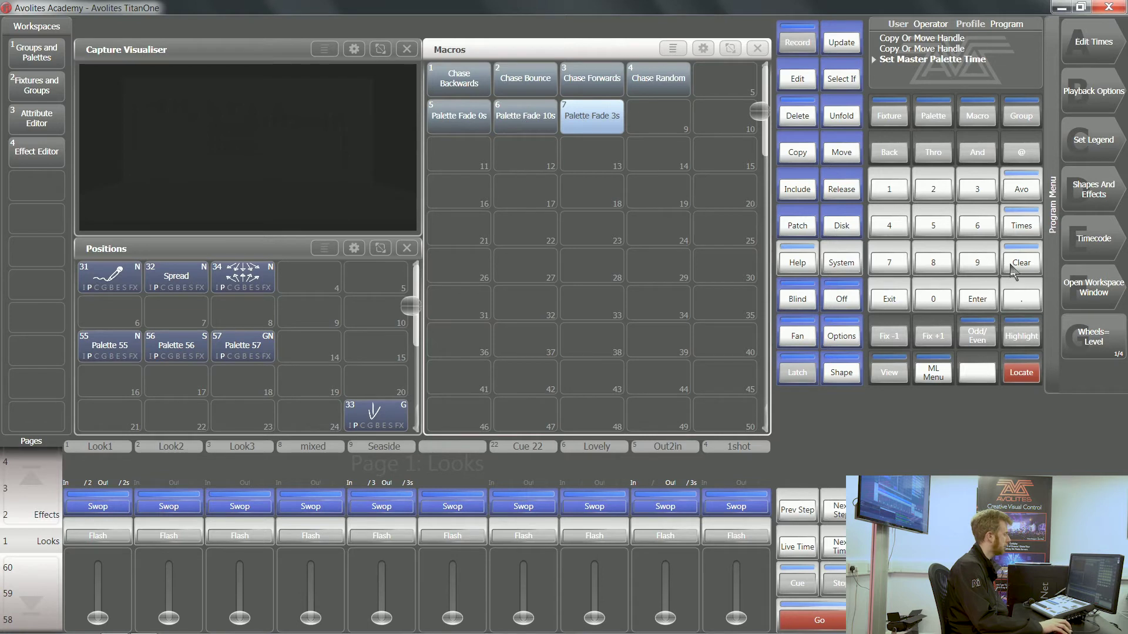
Clear the programmer and run the Palette Fade 0s macro to set the master palette time to 0 s.
{"action": "left_click", "coordinate": [1029, 268]}
{"action": "left_click", "coordinate": [903, 297]}
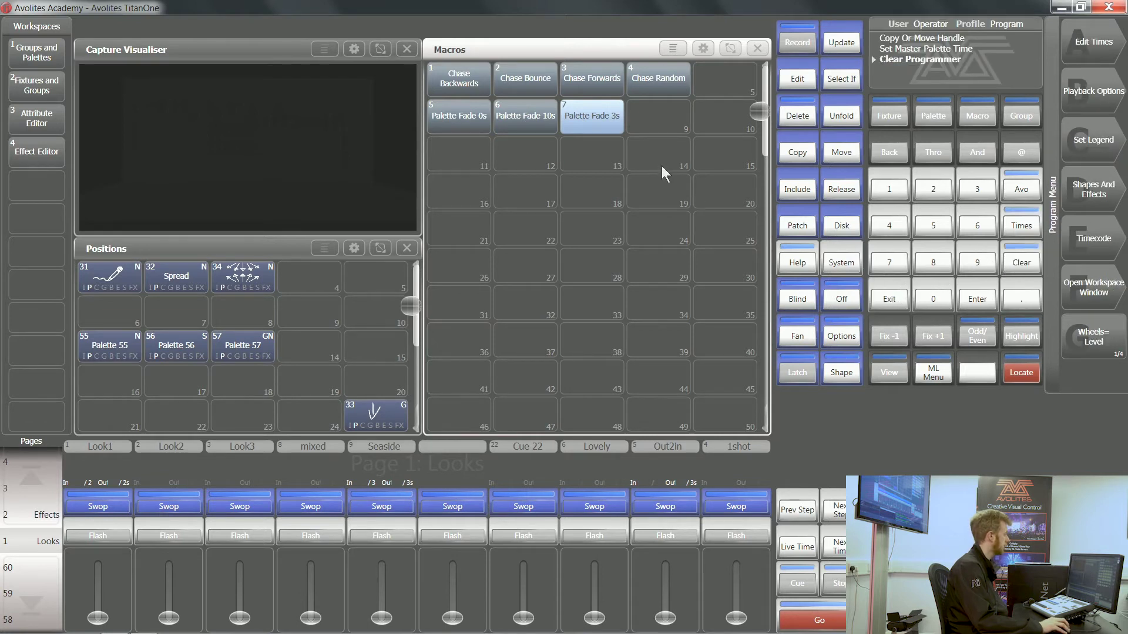
{"action": "left_click", "coordinate": [616, 116]}
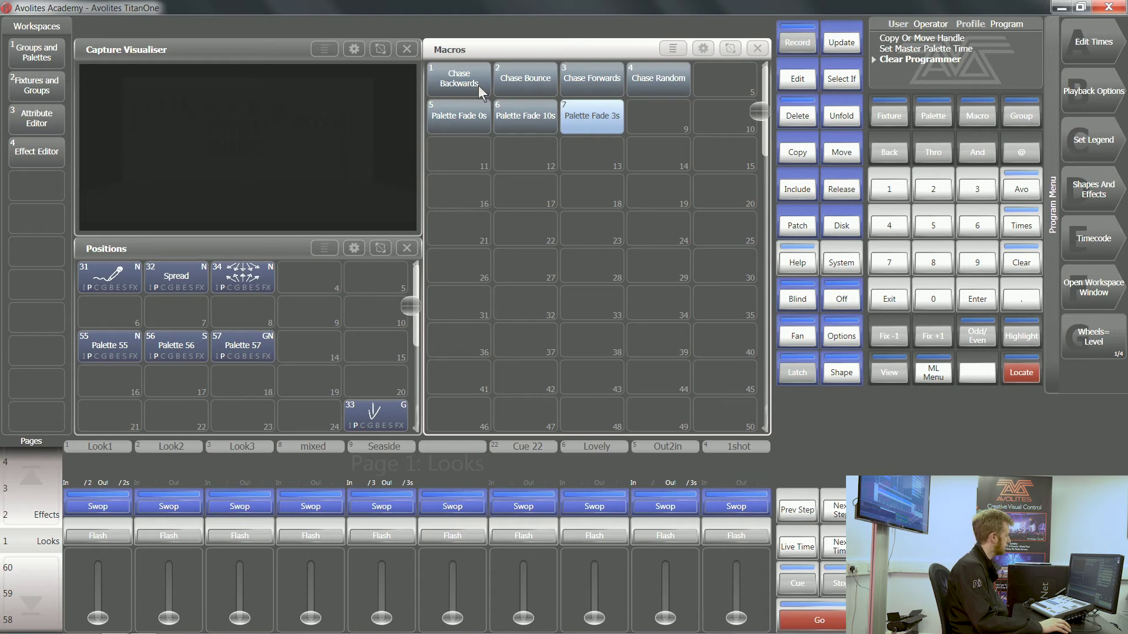
{"action": "left_click", "coordinate": [464, 127]}
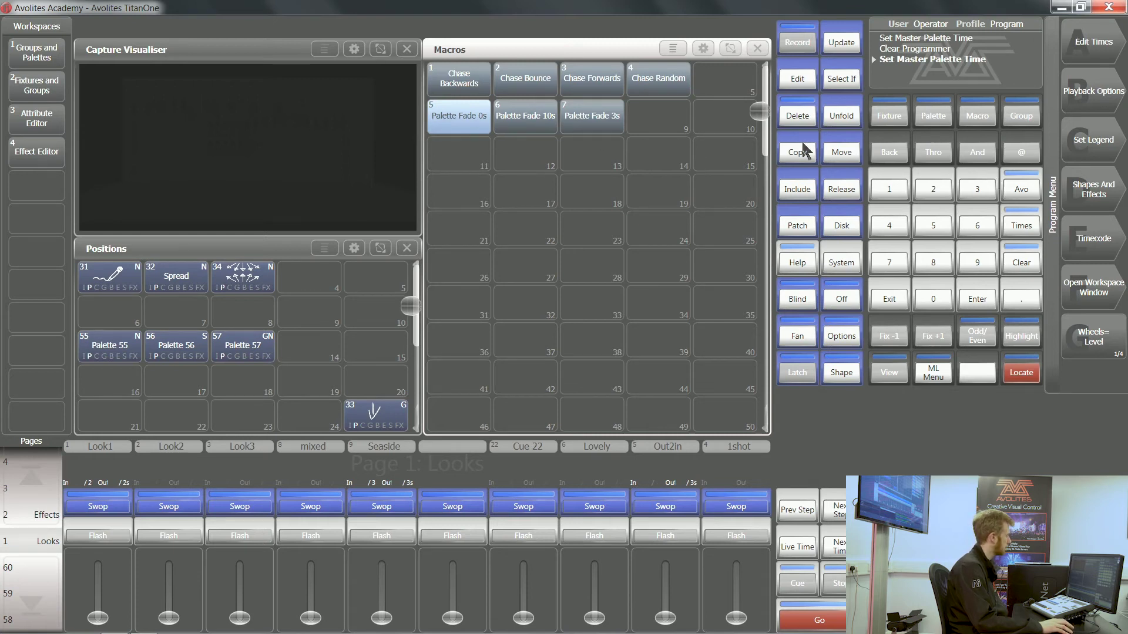
Run the Palette Fade 10s macro, then find the Show Library among the workspace windows with "sh" and open it.
{"action": "left_click", "coordinate": [530, 122]}
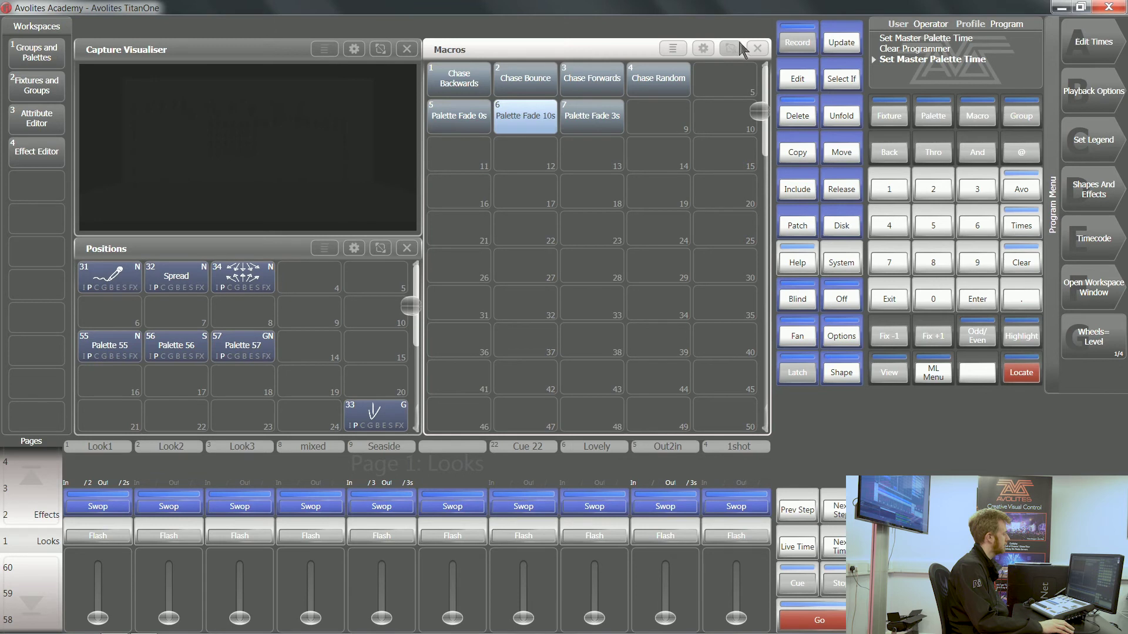
{"action": "left_click", "coordinate": [1103, 296]}
{"action": "type", "text": "ma"}
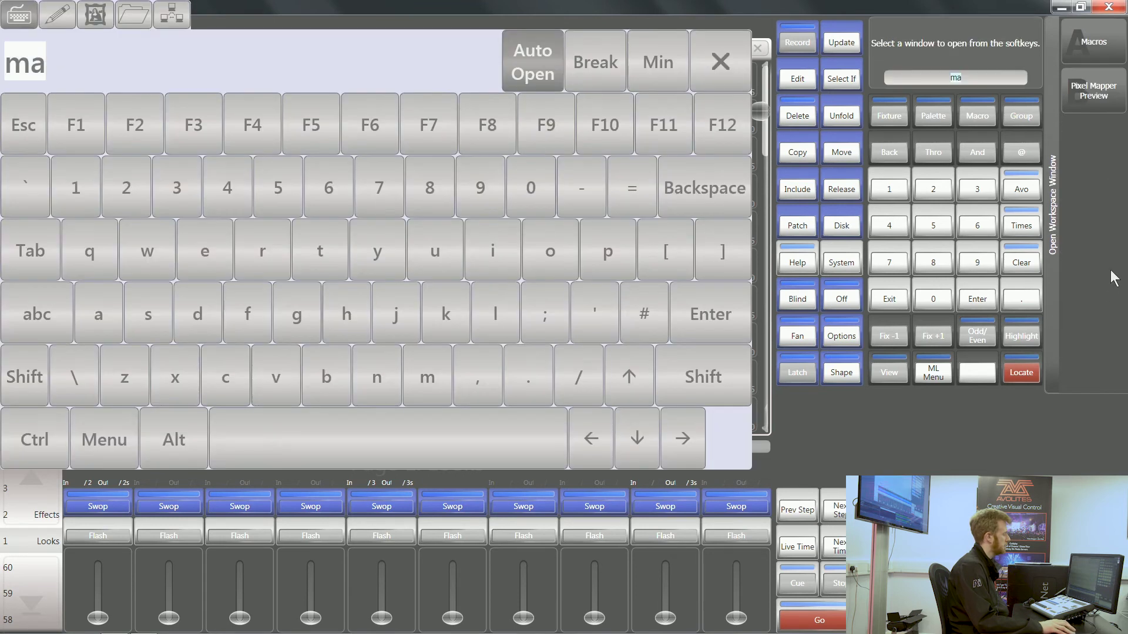
{"action": "left_click", "coordinate": [150, 316]}
{"action": "left_click", "coordinate": [347, 318]}
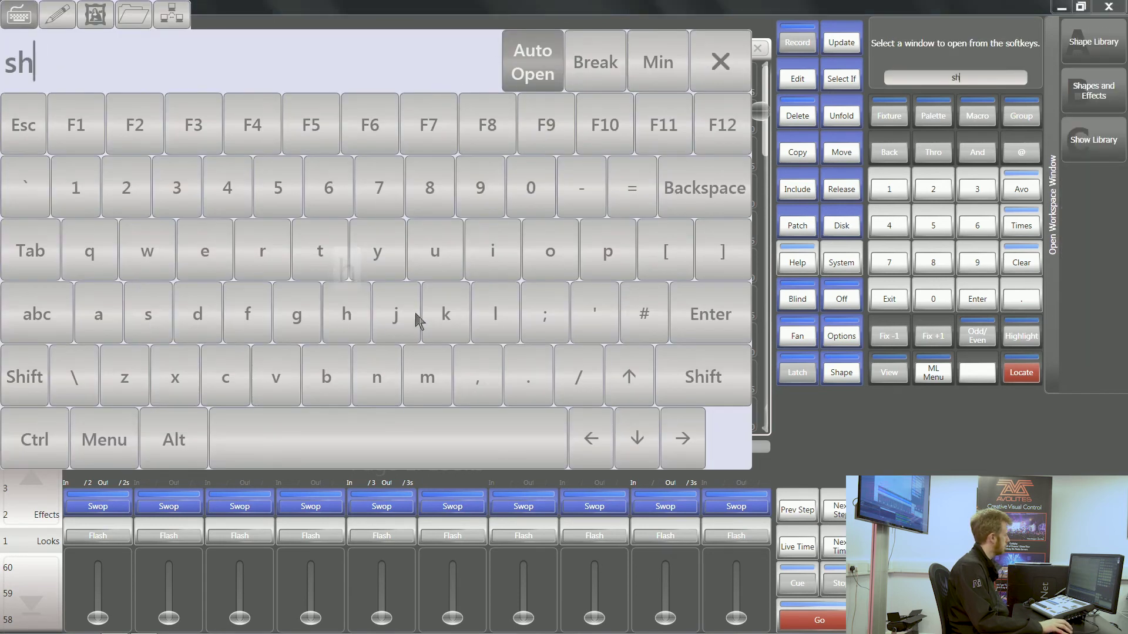
{"action": "left_click", "coordinate": [1075, 134]}
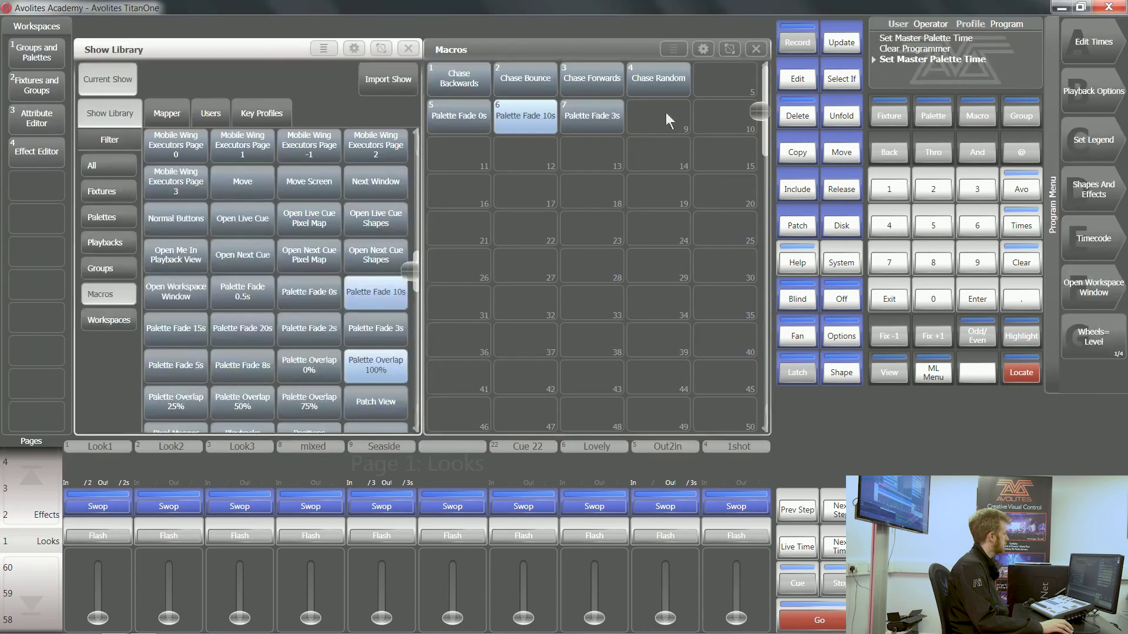
Browse the built-in macros in the Show Library from the palette fade entries through the release, selection and timecode macros.
{"action": "scroll", "coordinate": [298, 223], "scroll_direction": "down", "scroll_amount": 2}
{"action": "scroll", "coordinate": [298, 224], "scroll_direction": "down", "scroll_amount": 4}
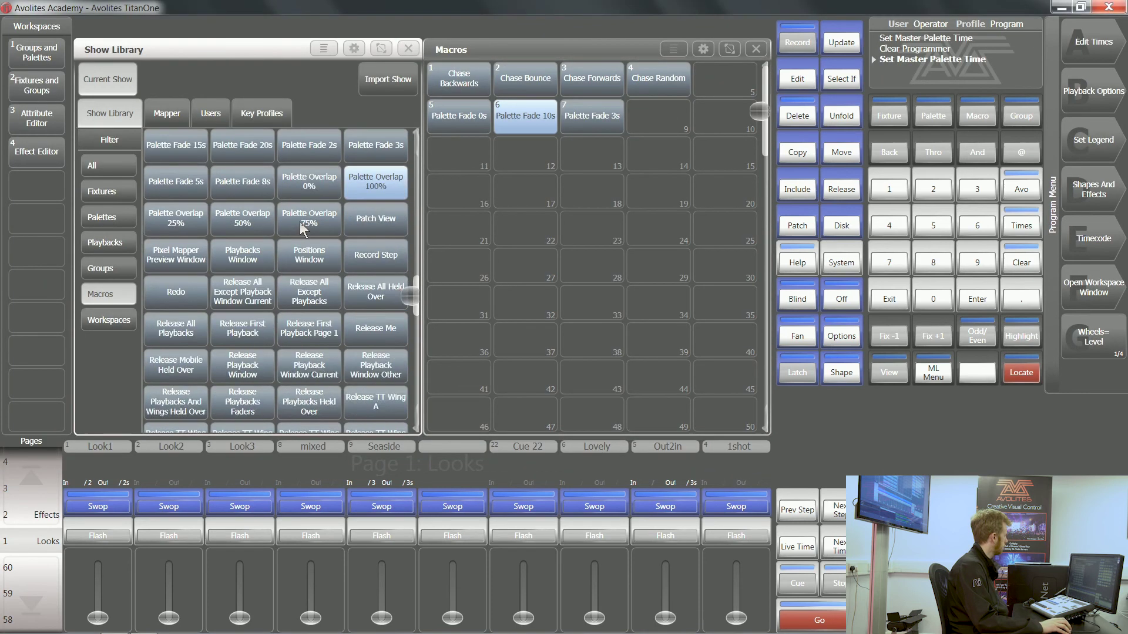
{"action": "scroll", "coordinate": [291, 260], "scroll_direction": "down", "scroll_amount": 5}
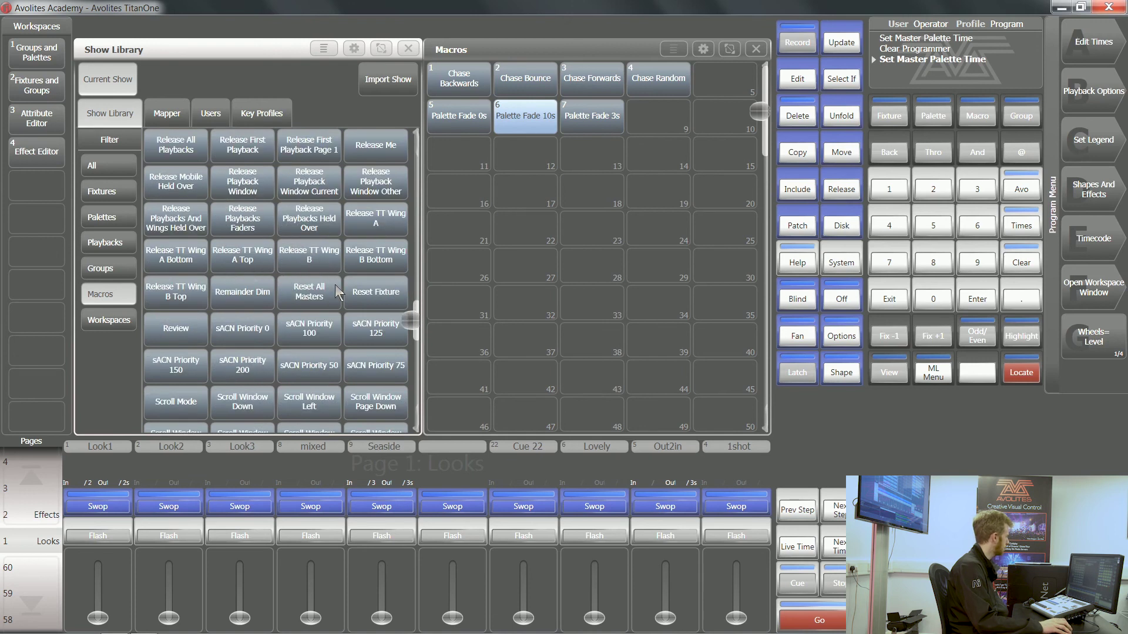
{"action": "scroll", "coordinate": [327, 335], "scroll_direction": "down", "scroll_amount": 3}
{"action": "scroll", "coordinate": [333, 369], "scroll_direction": "down", "scroll_amount": 3}
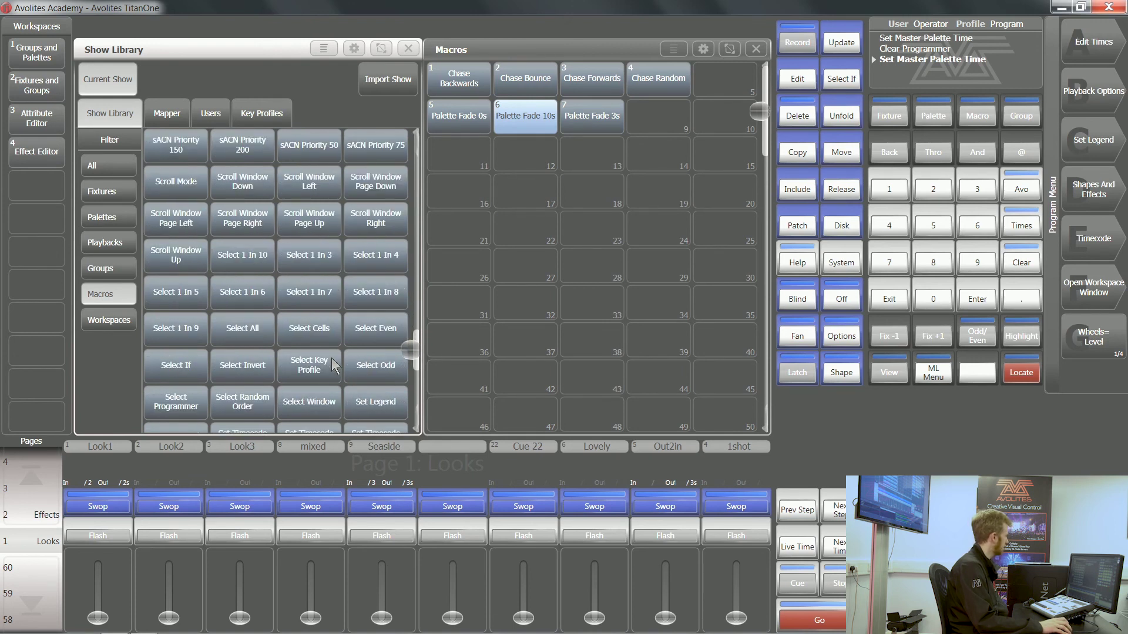
{"action": "scroll", "coordinate": [334, 359], "scroll_direction": "down", "scroll_amount": 3}
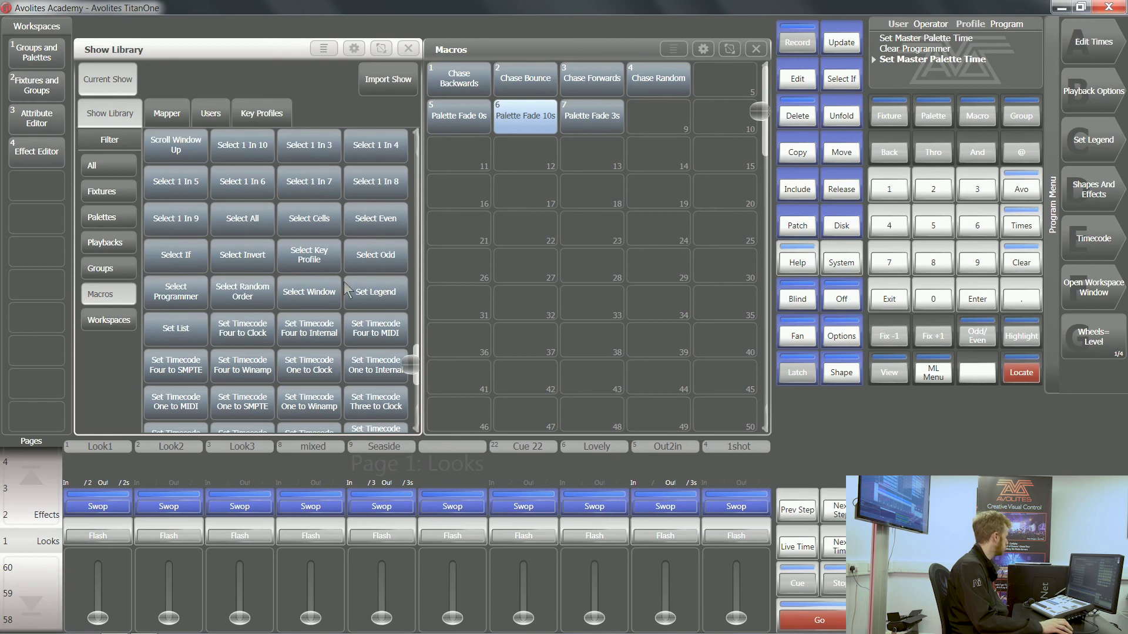
{"action": "scroll", "coordinate": [339, 290], "scroll_direction": "down", "scroll_amount": 9}
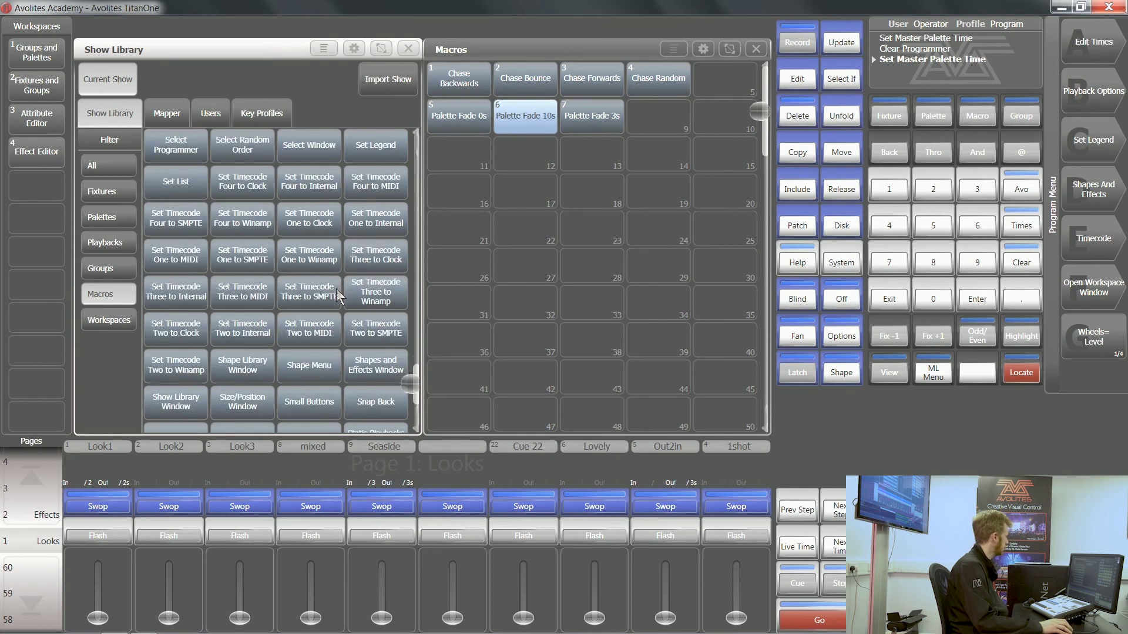